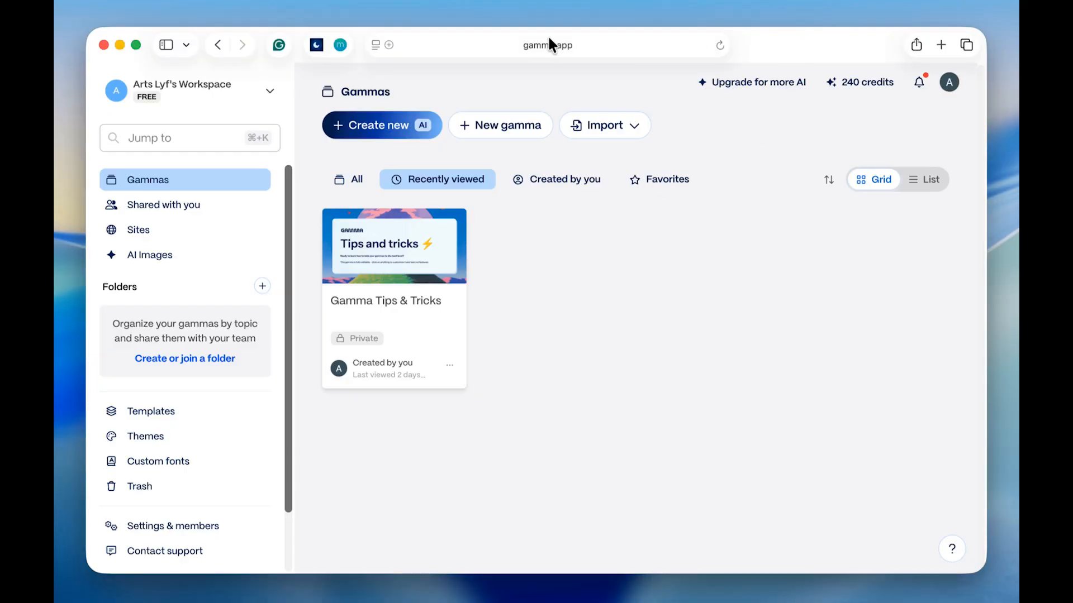
pyautogui.click(531, 44)
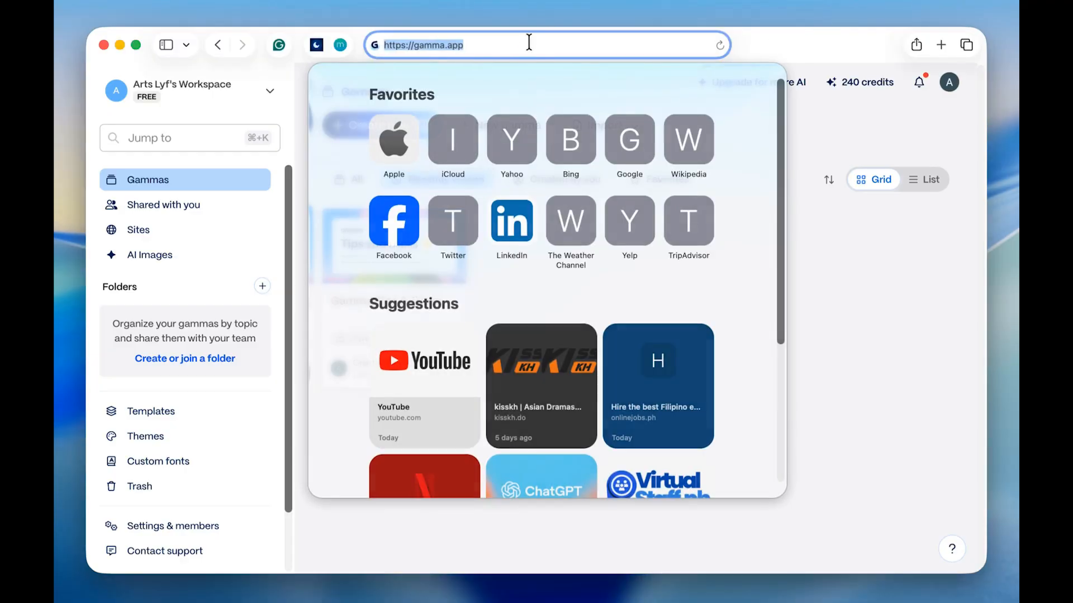
pyautogui.click(914, 332)
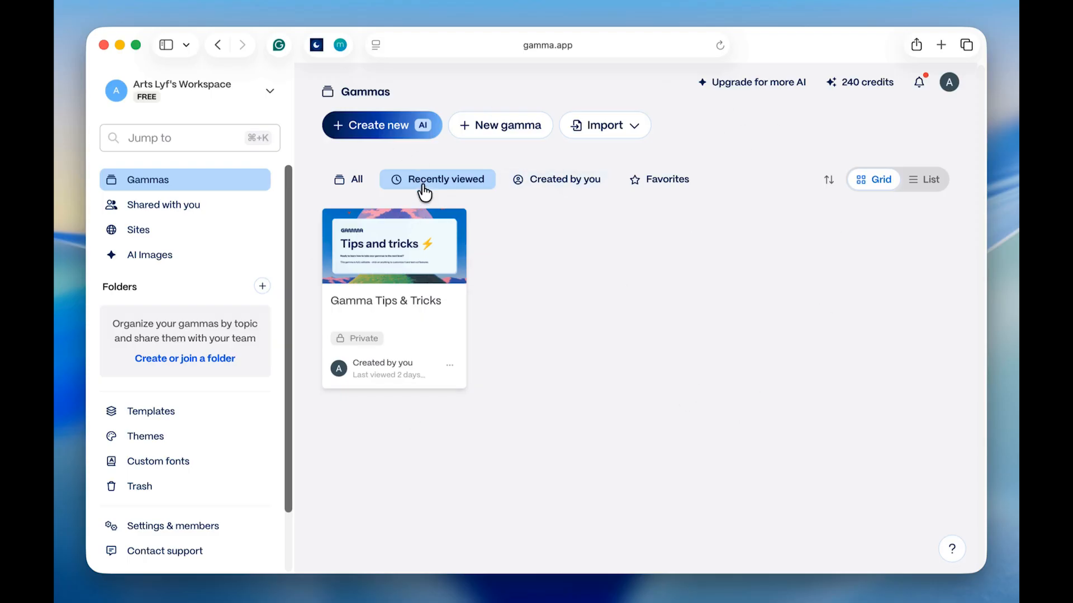
# Start a new AI-generated presentation with the prompt "Create a clean, modern presentation about productivity tips".
pyautogui.click(358, 127)
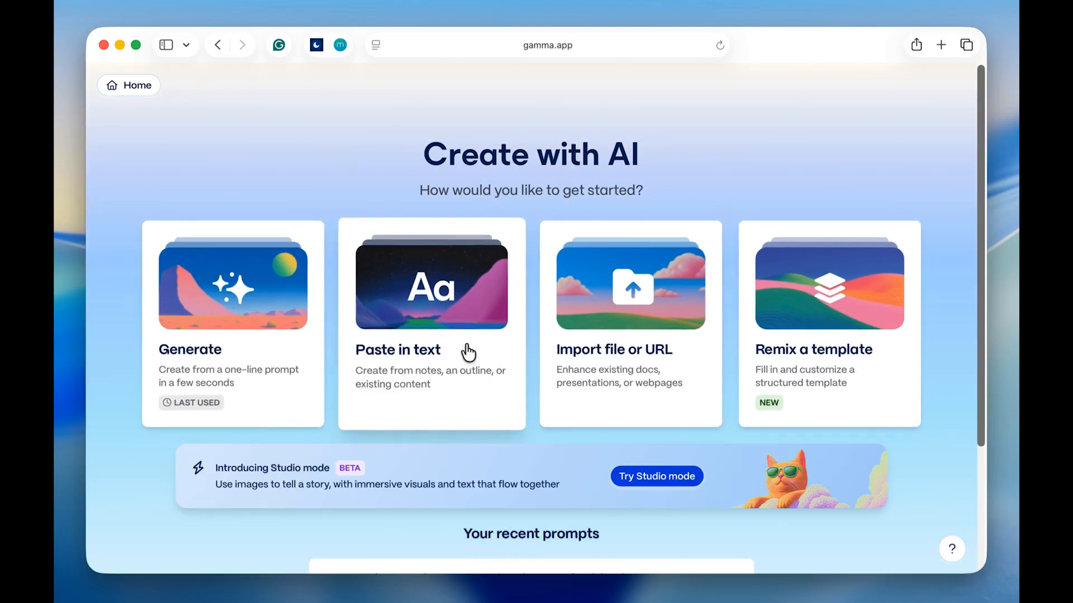
pyautogui.click(275, 367)
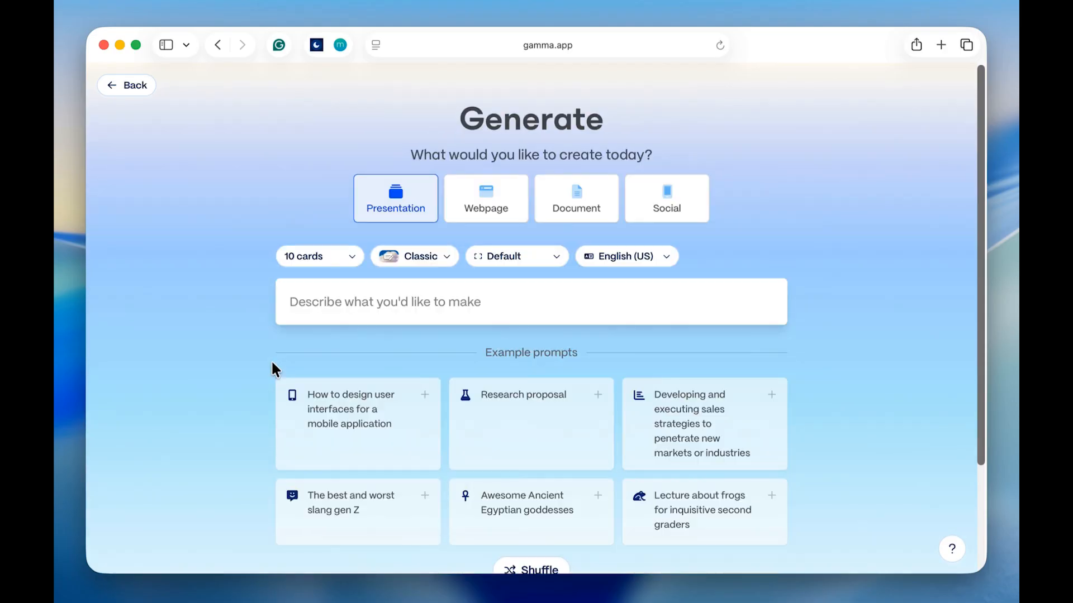
pyautogui.click(405, 302)
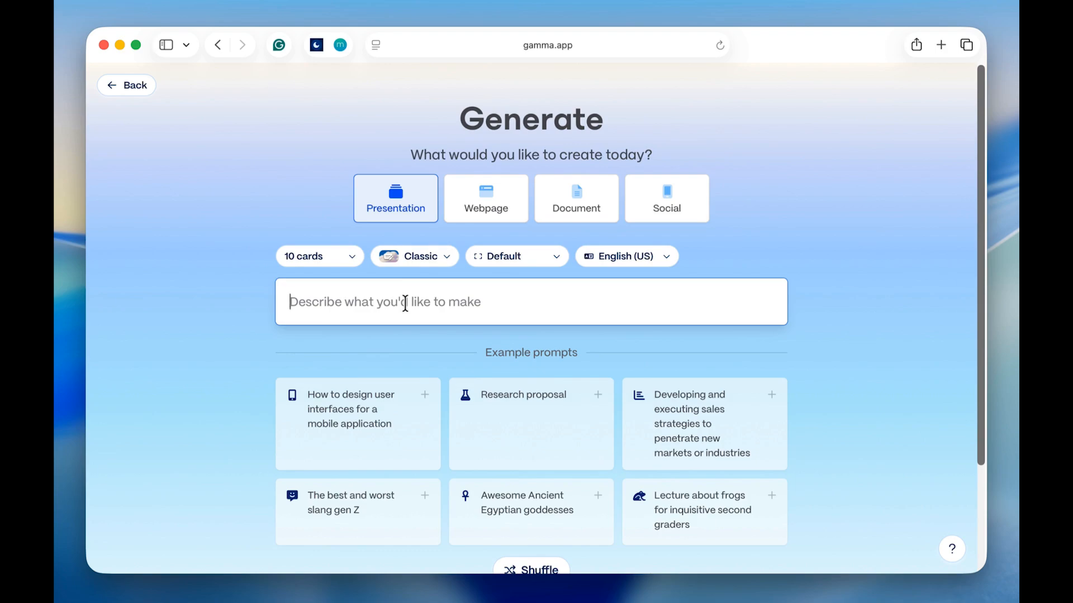
pyautogui.write('Create a clean, modern pr')
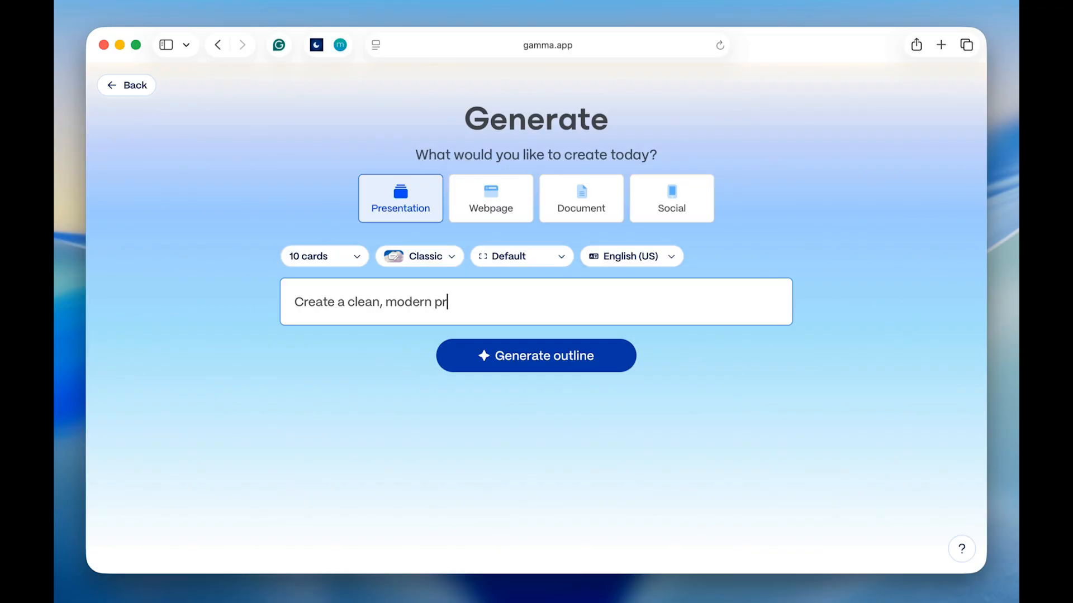
pyautogui.write('esentation about productivity tips')
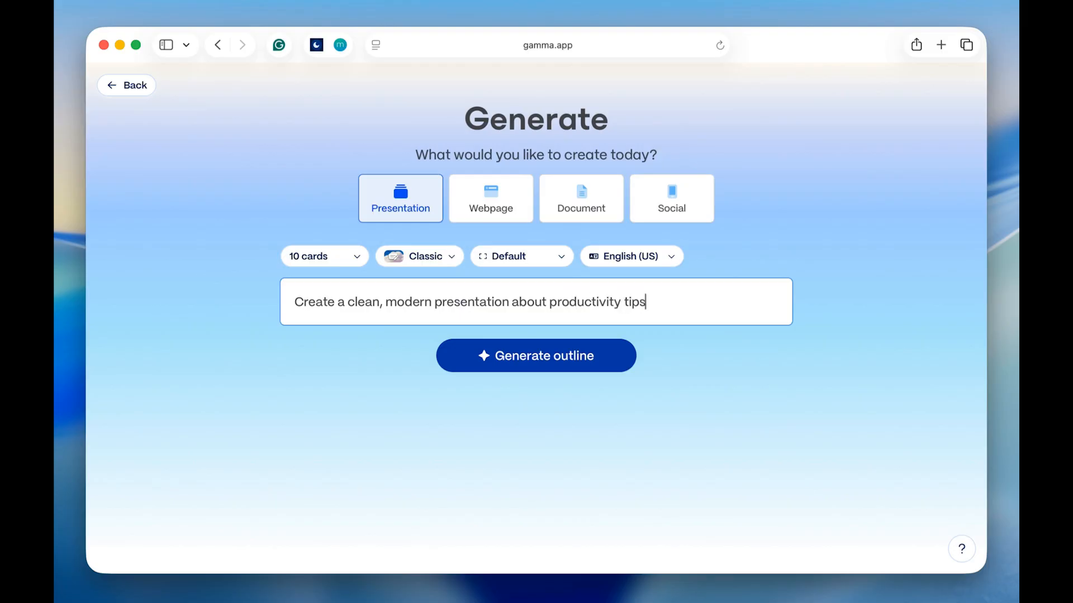
# Set the presentation to 5 cards and generate the outline, keeping the Classic design mode and Default card size.
pyautogui.click(333, 257)
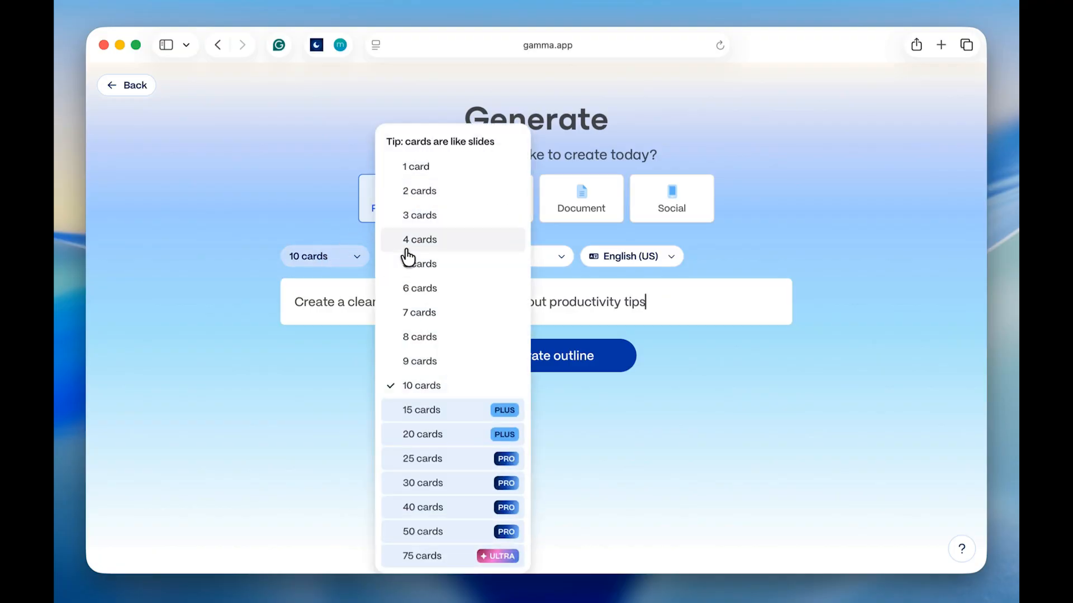
pyautogui.click(454, 269)
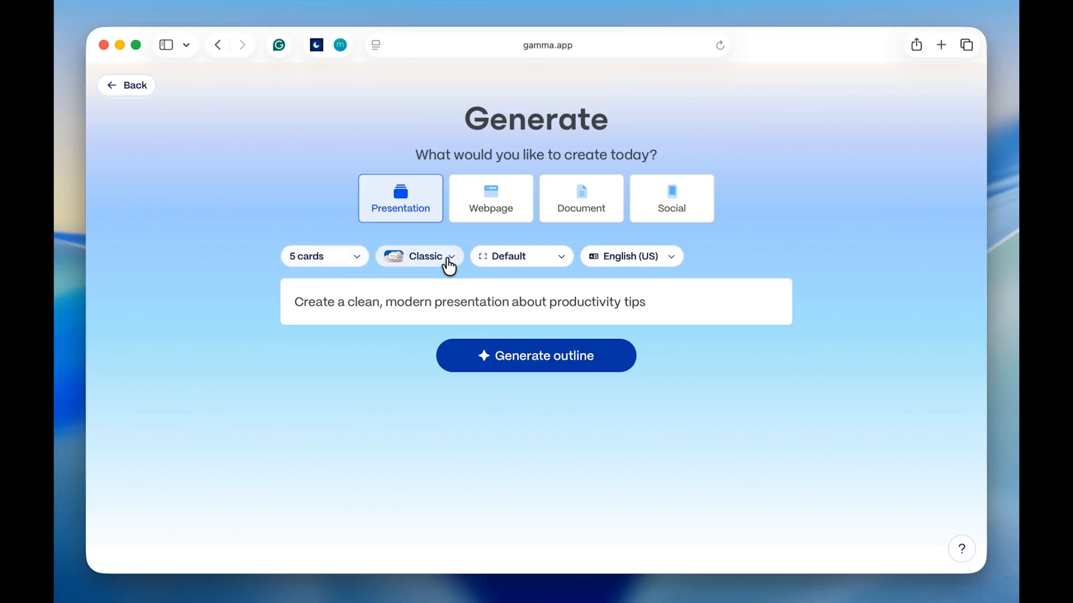
pyautogui.click(450, 262)
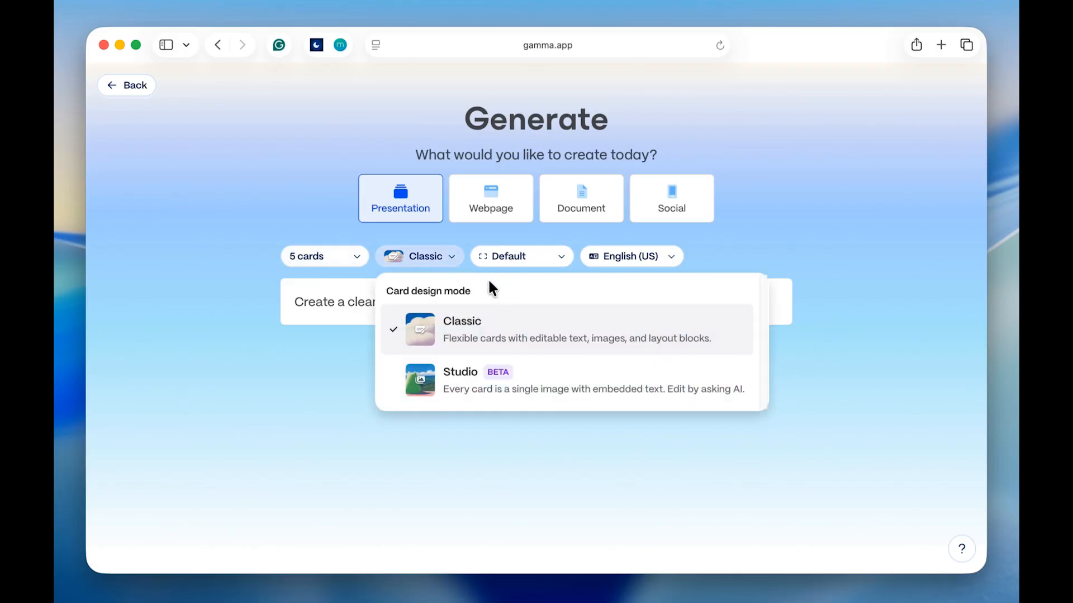
pyautogui.click(519, 261)
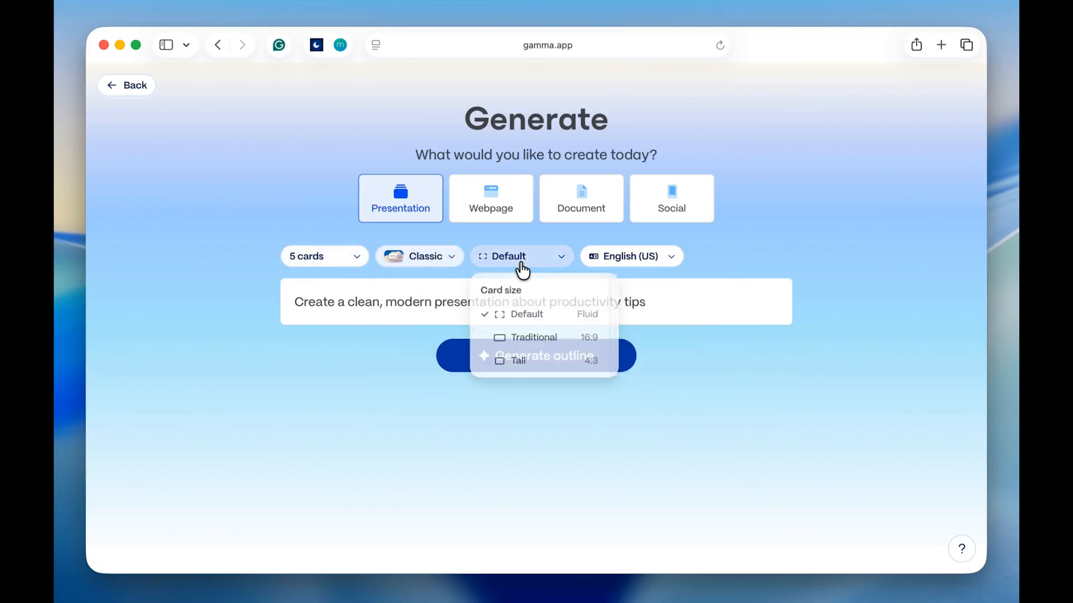
pyautogui.click(324, 411)
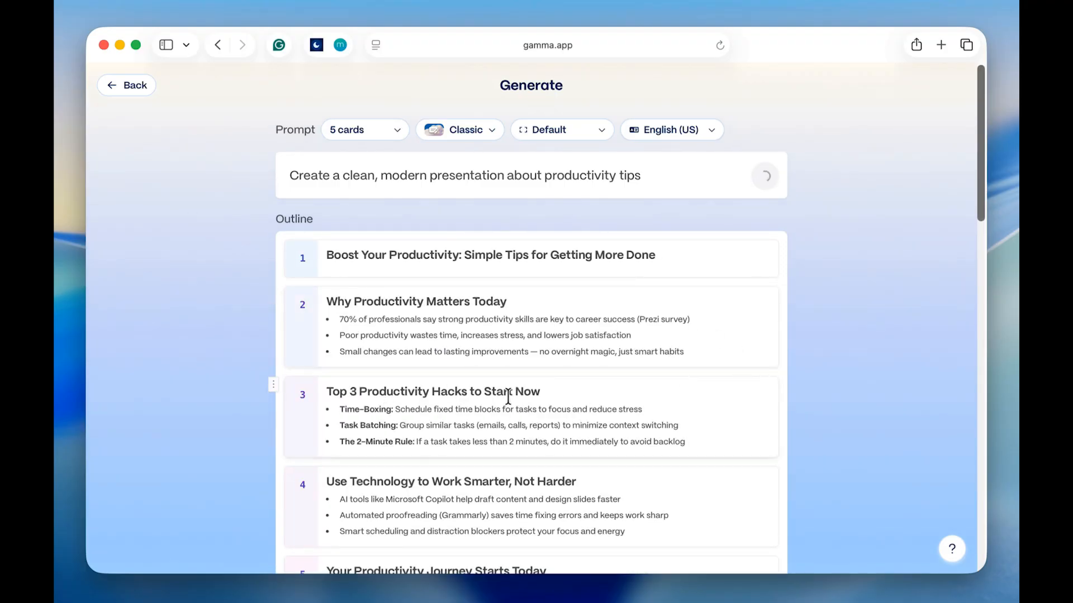
# Read through the generated outline from the opening card to the closing card.
pyautogui.scroll(-2, 463, 406)
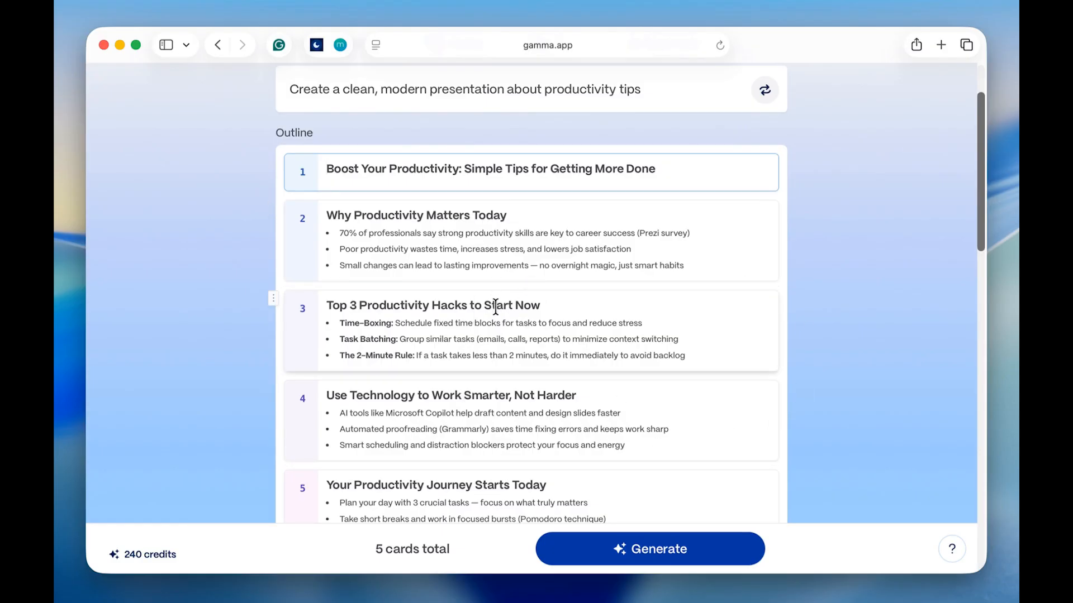
pyautogui.scroll(-5, 491, 291)
pyautogui.tripleClick(520, 238)
pyautogui.doubleClick(523, 223)
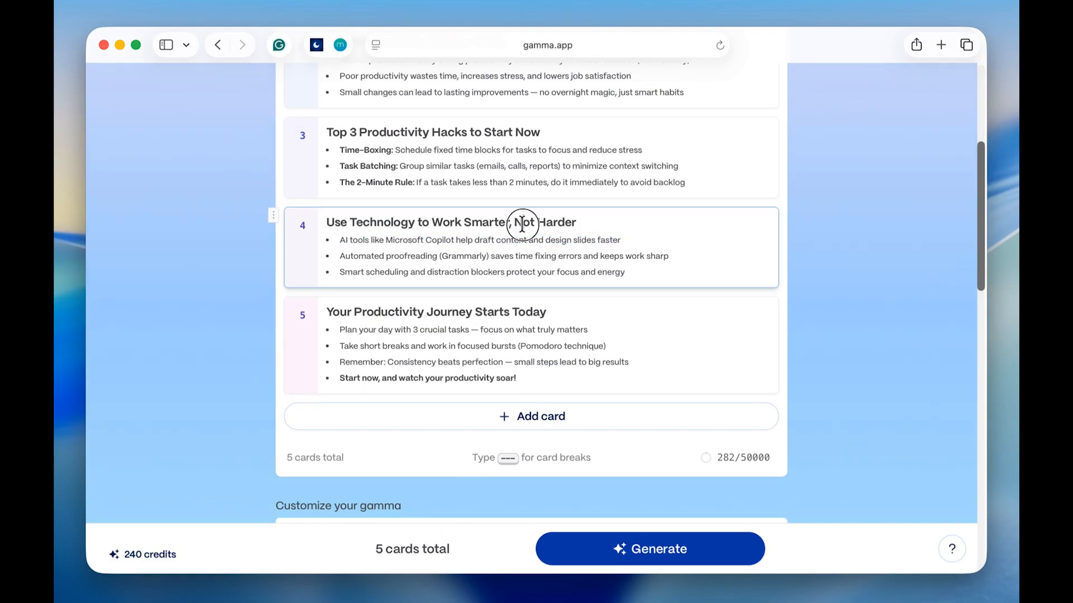
pyautogui.scroll(-8, 791, 356)
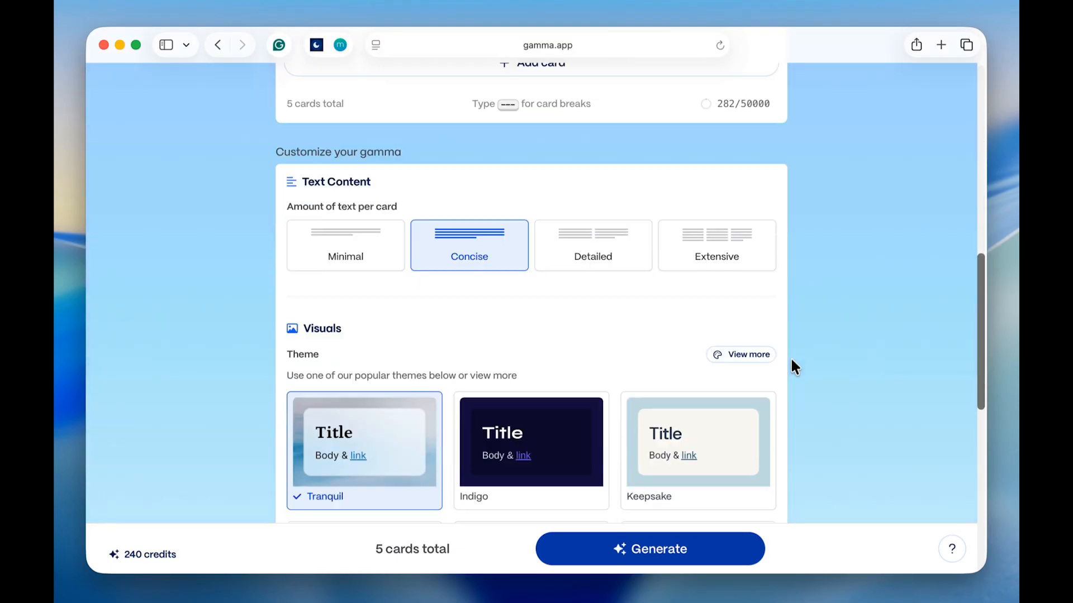
# Examine the text amount, theme and image settings offered for customizing the presentation.
pyautogui.doubleClick(320, 182)
pyautogui.tripleClick(360, 183)
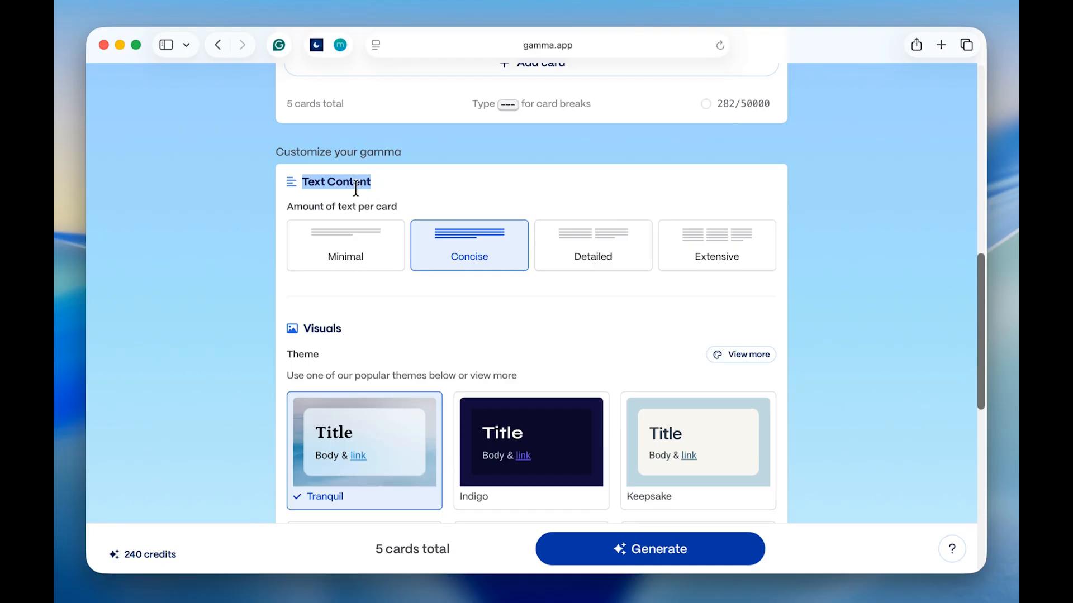
pyautogui.scroll(-5, 266, 287)
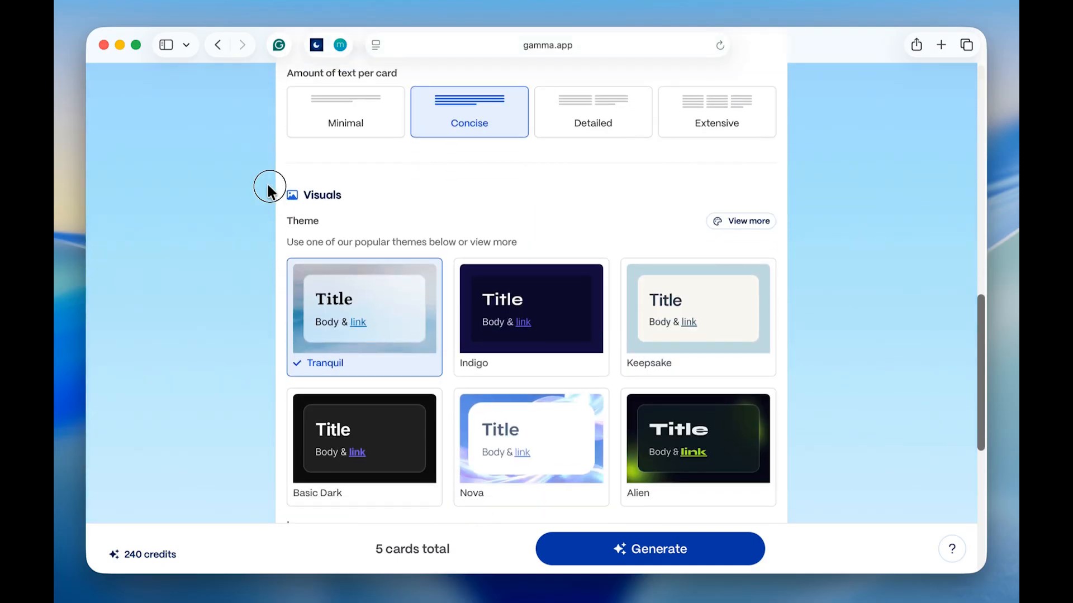
pyautogui.moveTo(267, 186); pyautogui.dragTo(287, 193)
pyautogui.click(278, 216)
pyautogui.scroll(-2, 274, 239)
pyautogui.click(297, 177)
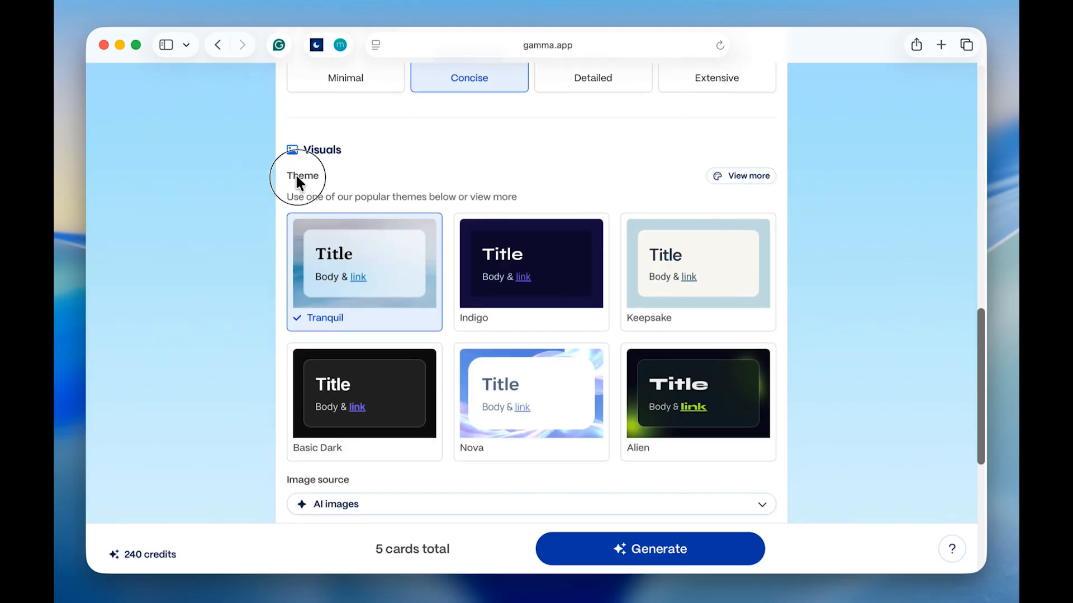
pyautogui.doubleClick(296, 176)
pyautogui.scroll(-4, 261, 293)
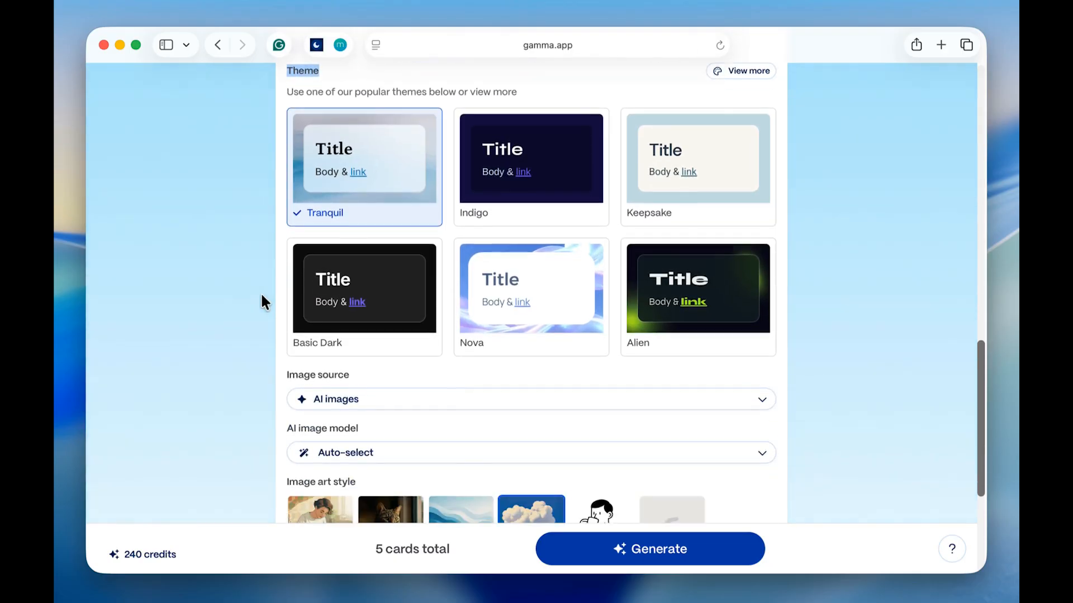
pyautogui.scroll(-4, 261, 292)
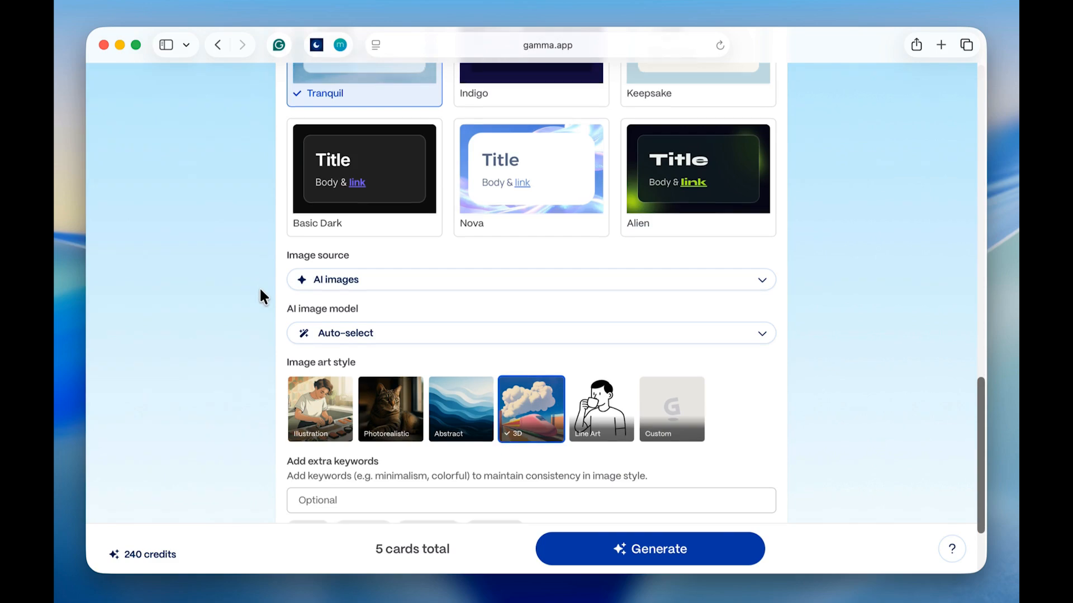
pyautogui.scroll(-2, 260, 279)
# Examine the available image sources and AI image models without changing the selections.
pyautogui.click(359, 233)
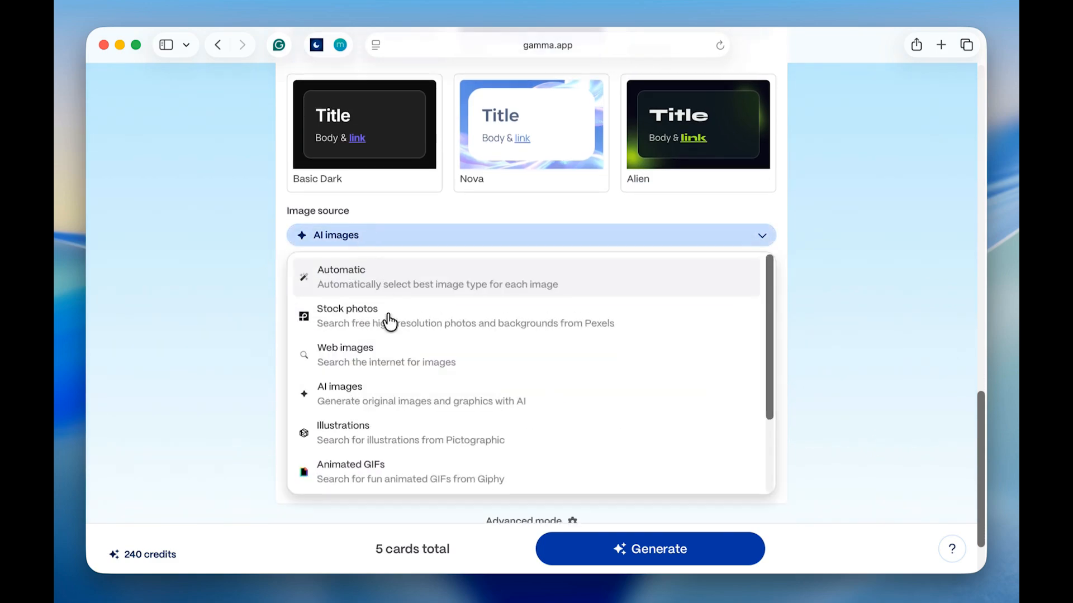
pyautogui.scroll(-5, 389, 321)
pyautogui.click(309, 214)
pyautogui.click(374, 217)
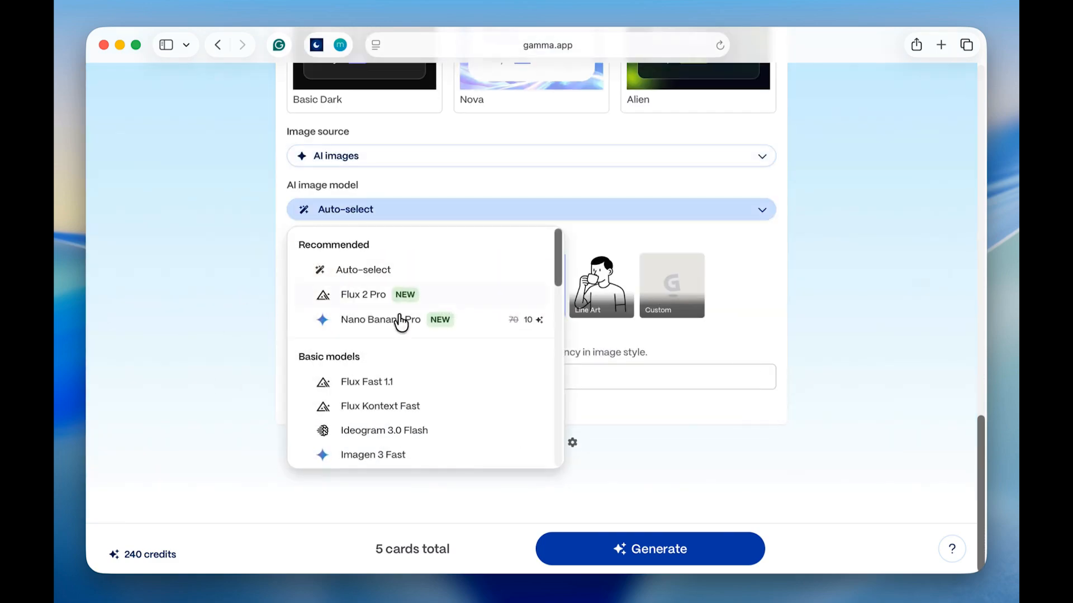
pyautogui.scroll(-10, 402, 355)
pyautogui.click(172, 348)
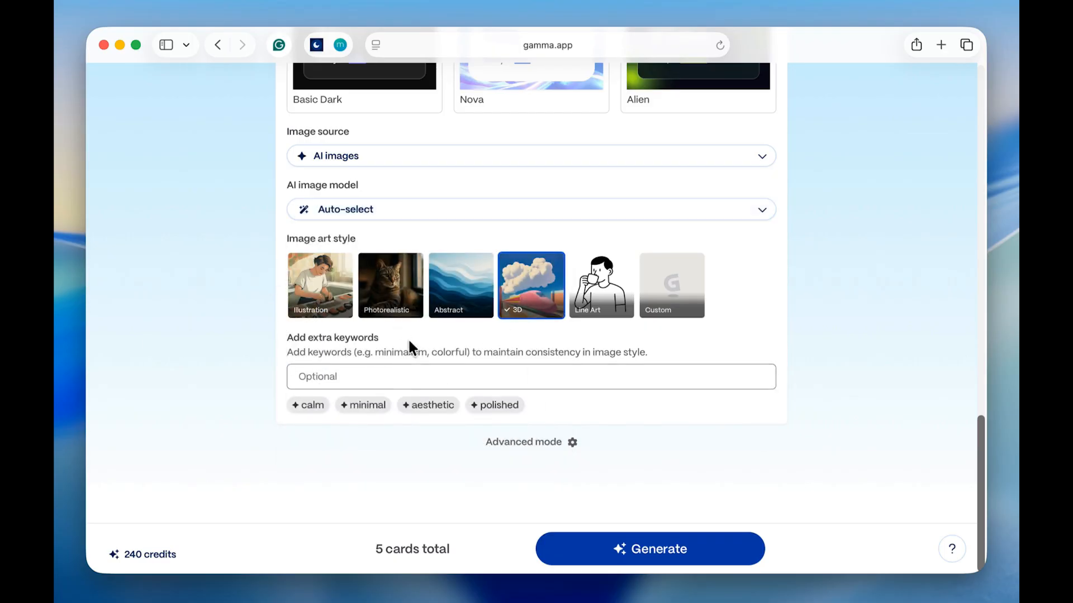
# Choose the Abstract image art style, leave the extra keywords empty, and generate the presentation.
pyautogui.click(485, 293)
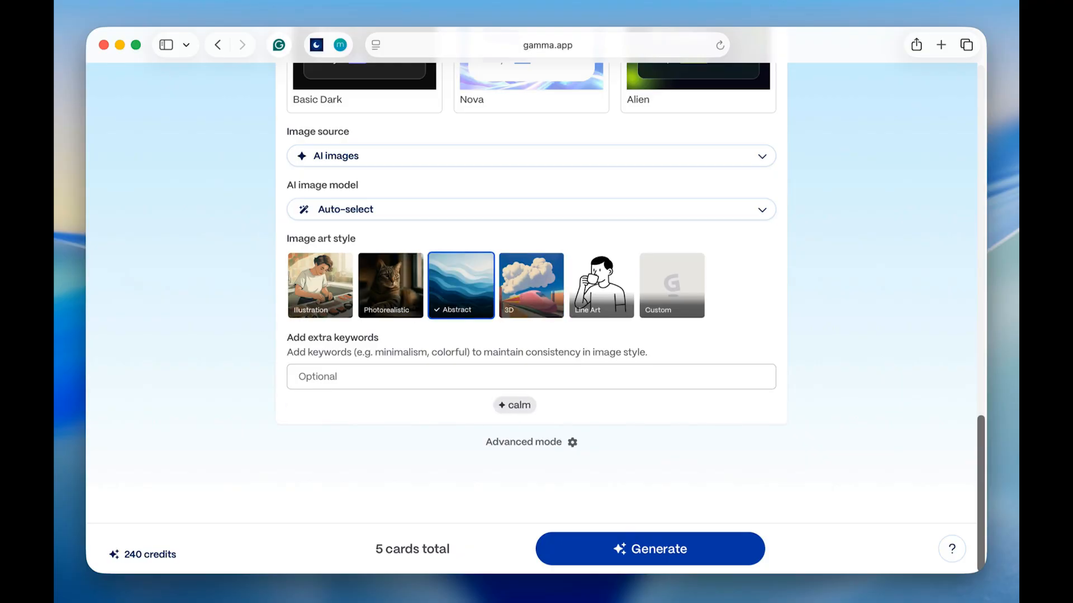
pyautogui.click(320, 341)
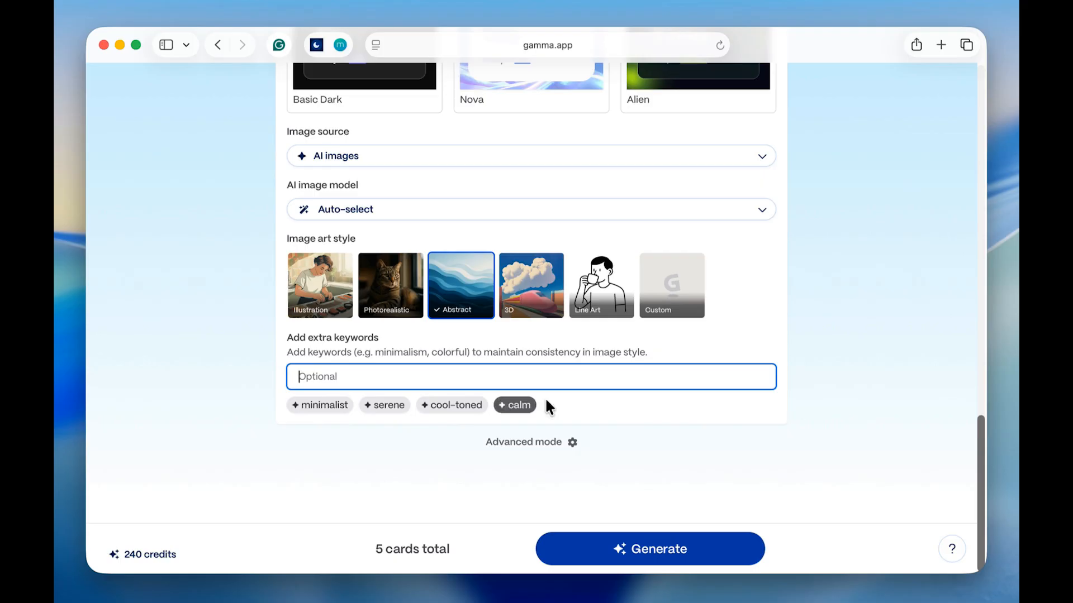
pyautogui.click(579, 405)
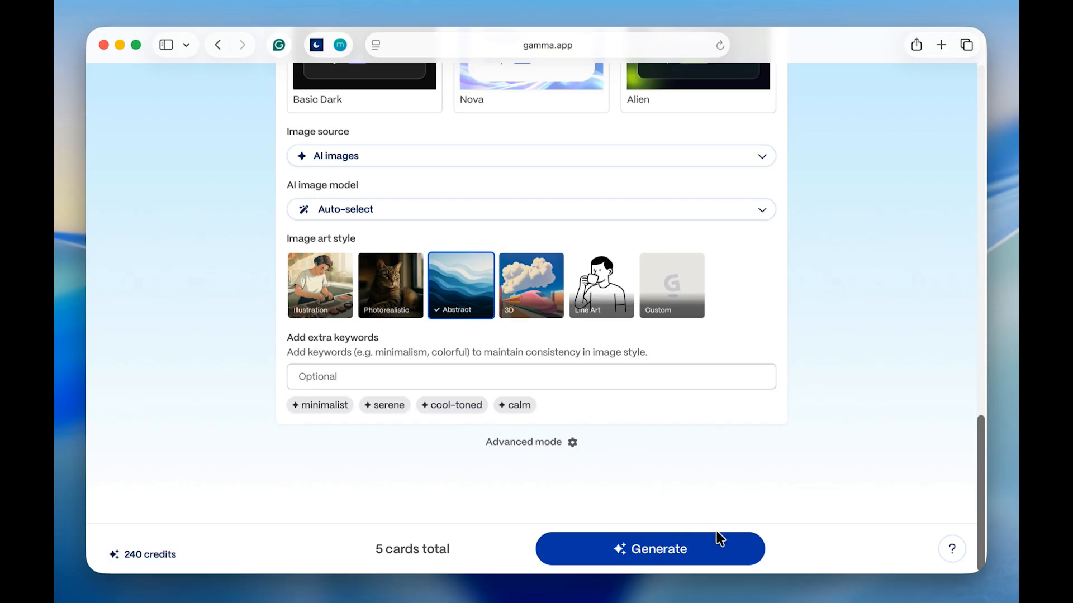
pyautogui.click(725, 556)
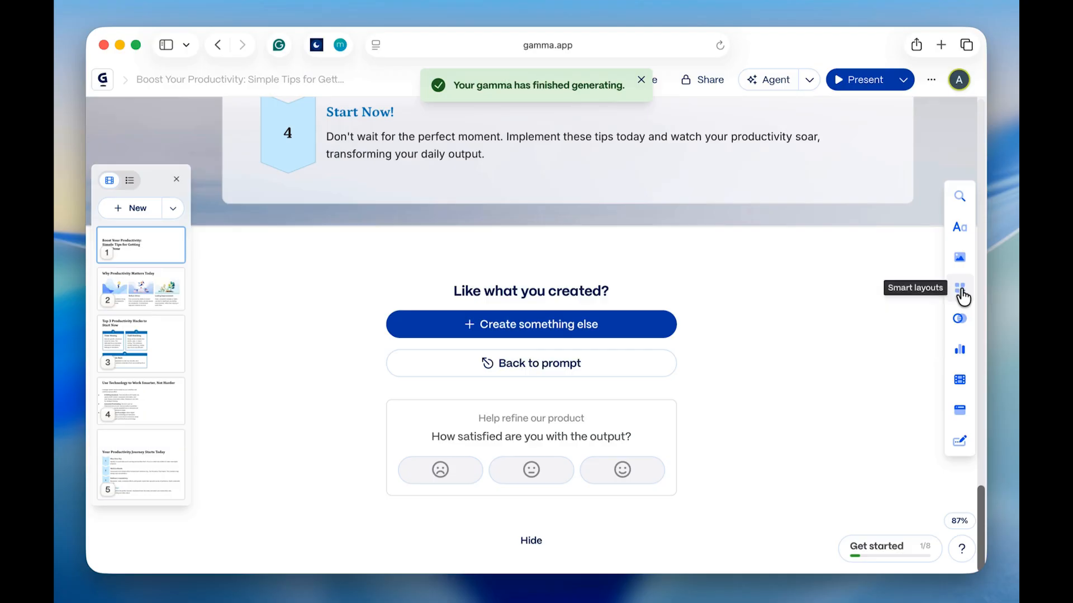
# Browse the smart layouts and smart diagrams that can be inserted into the presentation.
pyautogui.click(961, 296)
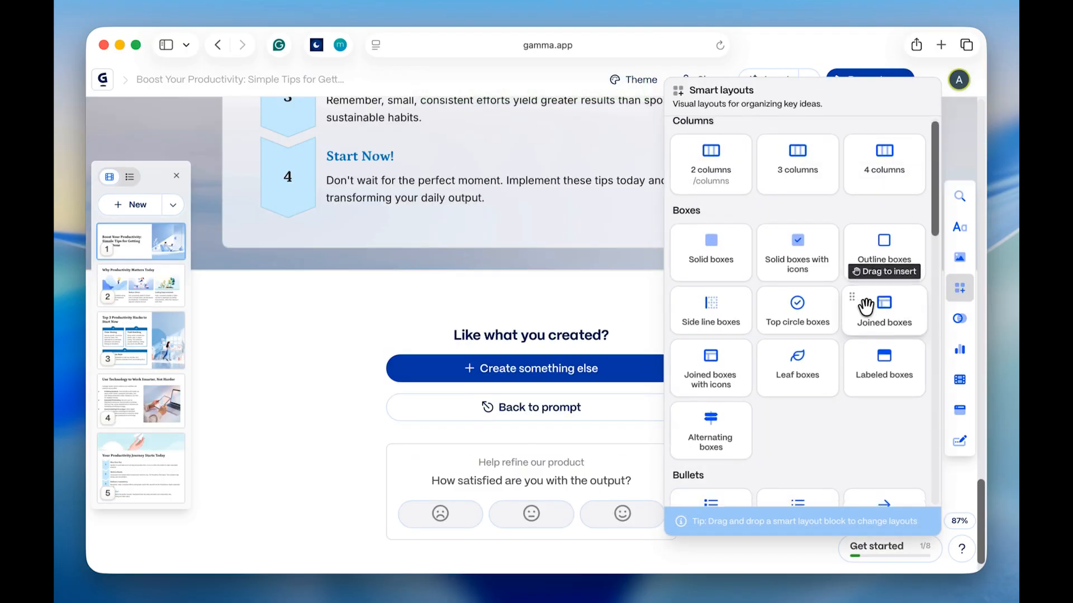
pyautogui.scroll(-5, 888, 310)
pyautogui.click(957, 331)
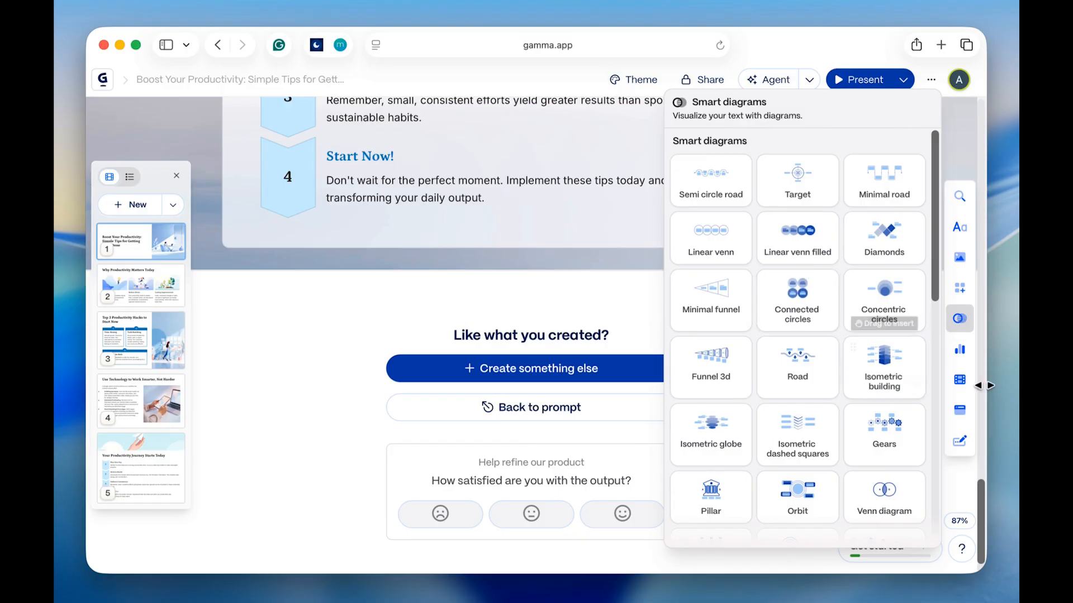
pyautogui.click(431, 265)
# Check the card menu and styling controls of the "Use Technology to Work Smarter, Not Harder" card and open its AI editing options.
pyautogui.scroll(10, 518, 193)
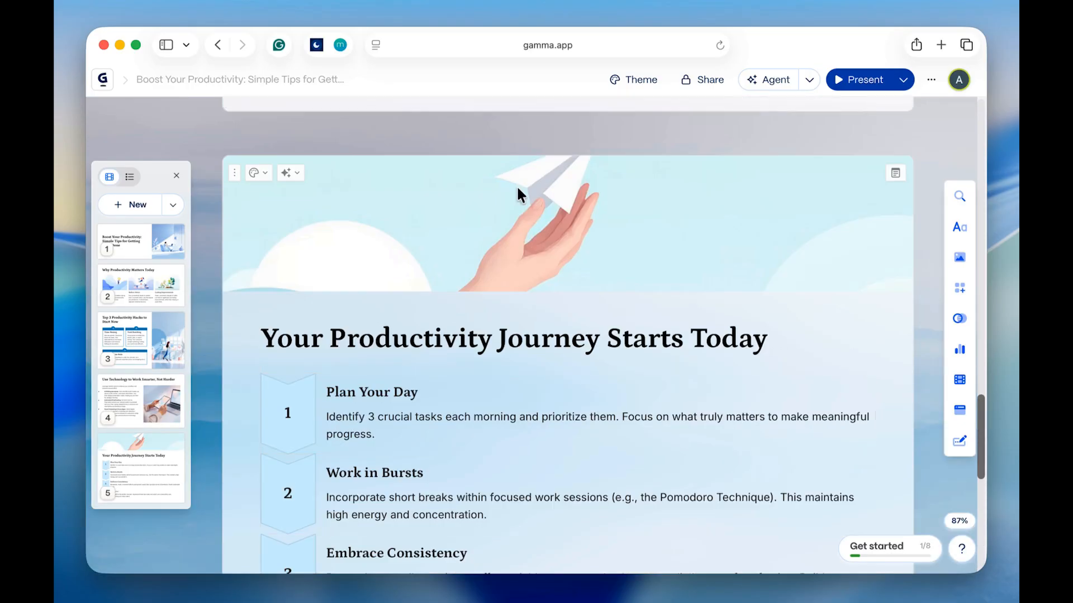
pyautogui.scroll(4, 514, 207)
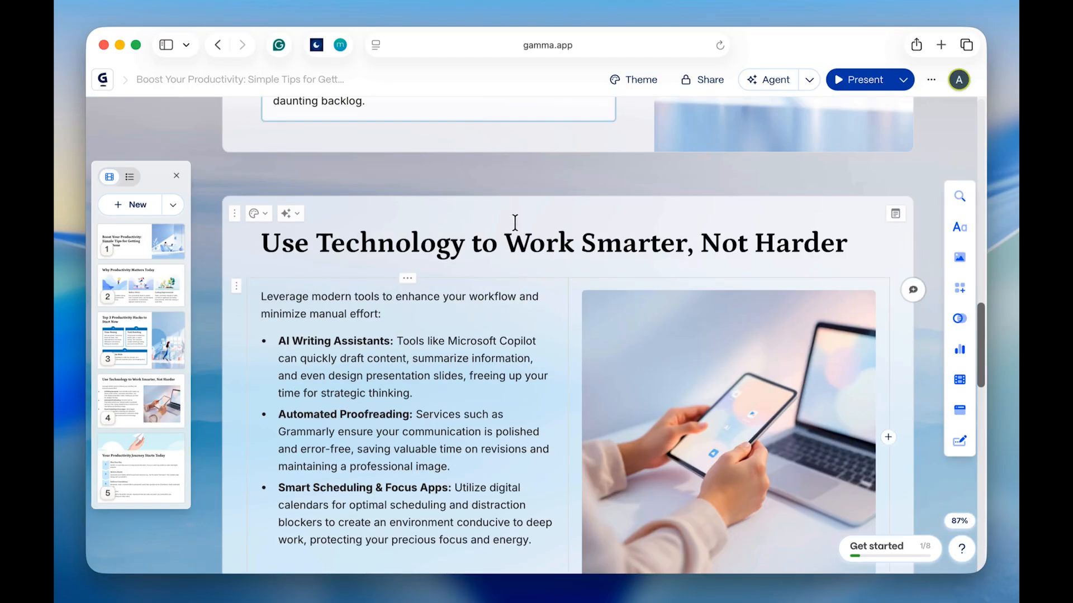
pyautogui.click(404, 214)
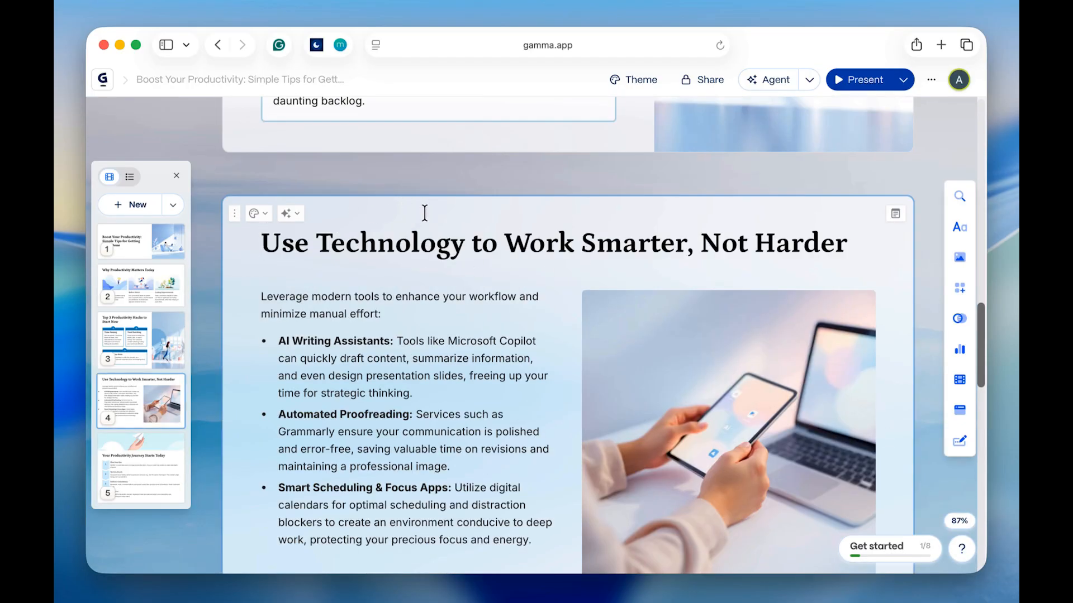
pyautogui.click(346, 313)
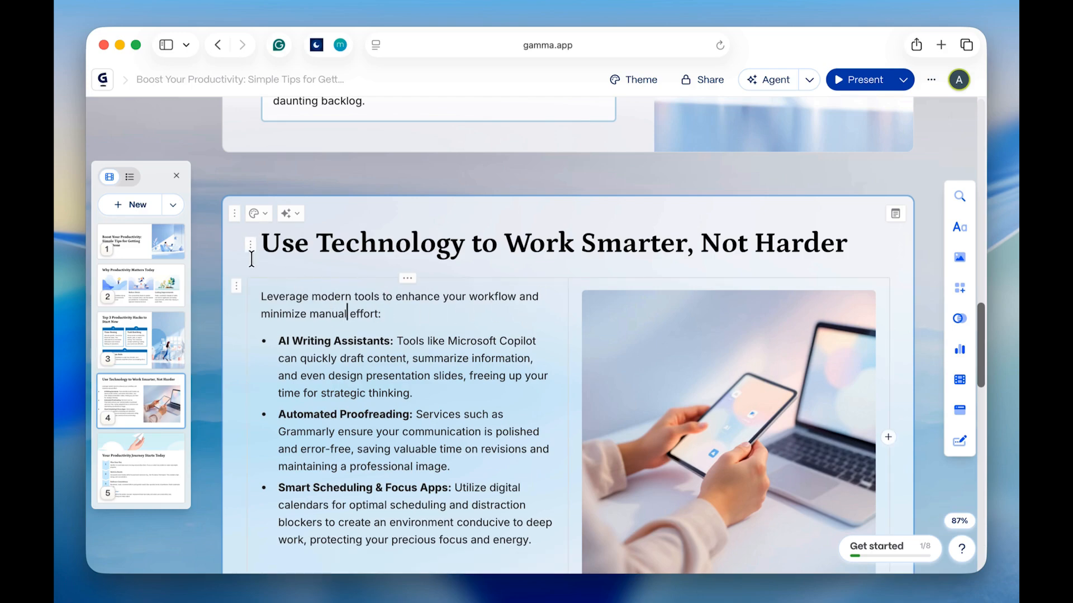
pyautogui.click(235, 215)
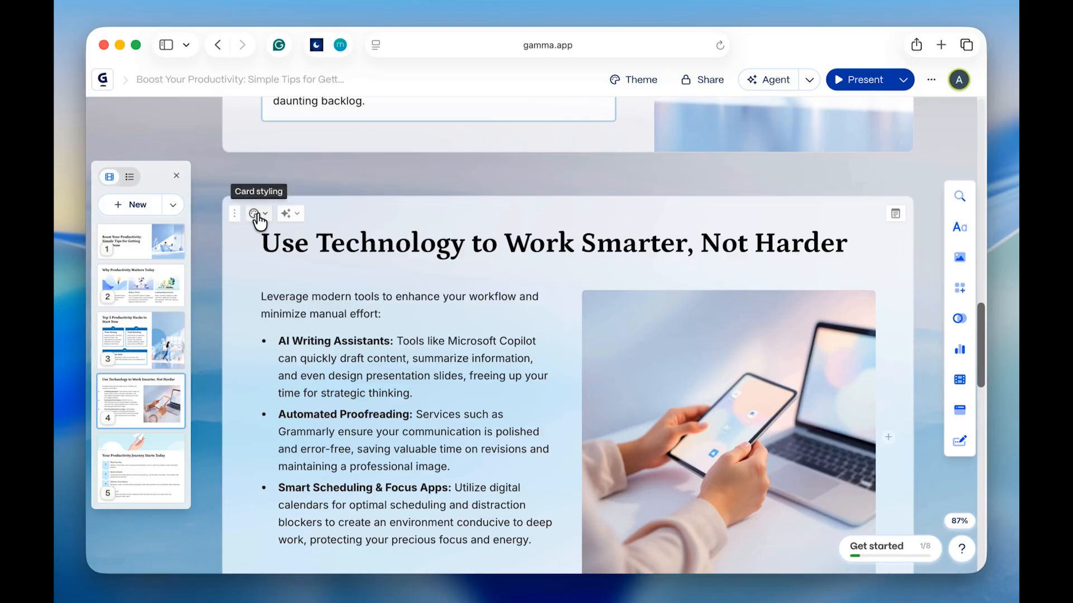
pyautogui.click(256, 216)
pyautogui.click(288, 215)
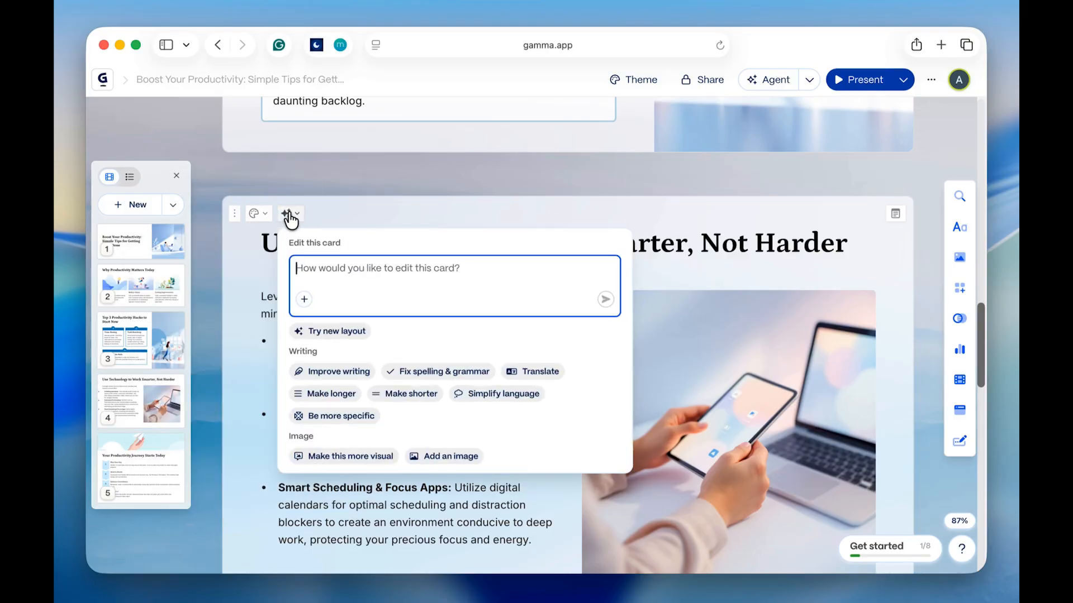
# Review the styling and AI editing options of the "Use Technology to Work Smarter, Not Harder" card and close them without making changes.
pyautogui.click(255, 213)
pyautogui.click(293, 218)
pyautogui.click(558, 195)
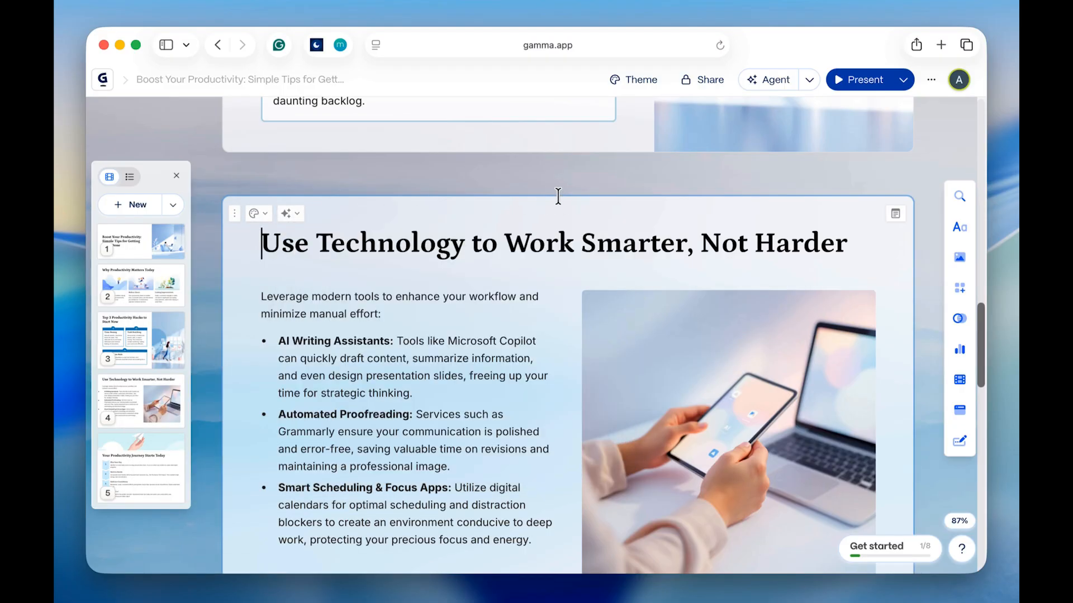
# Browse the available presentation themes and apply the Aurora theme.
pyautogui.click(652, 84)
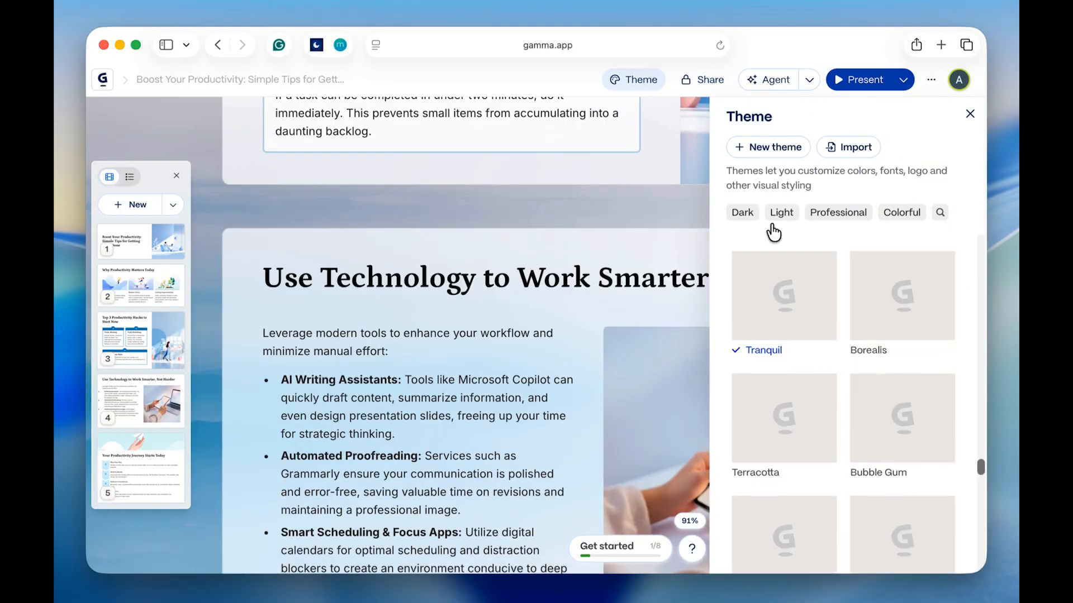
pyautogui.scroll(1, 884, 386)
pyautogui.scroll(-1, 880, 378)
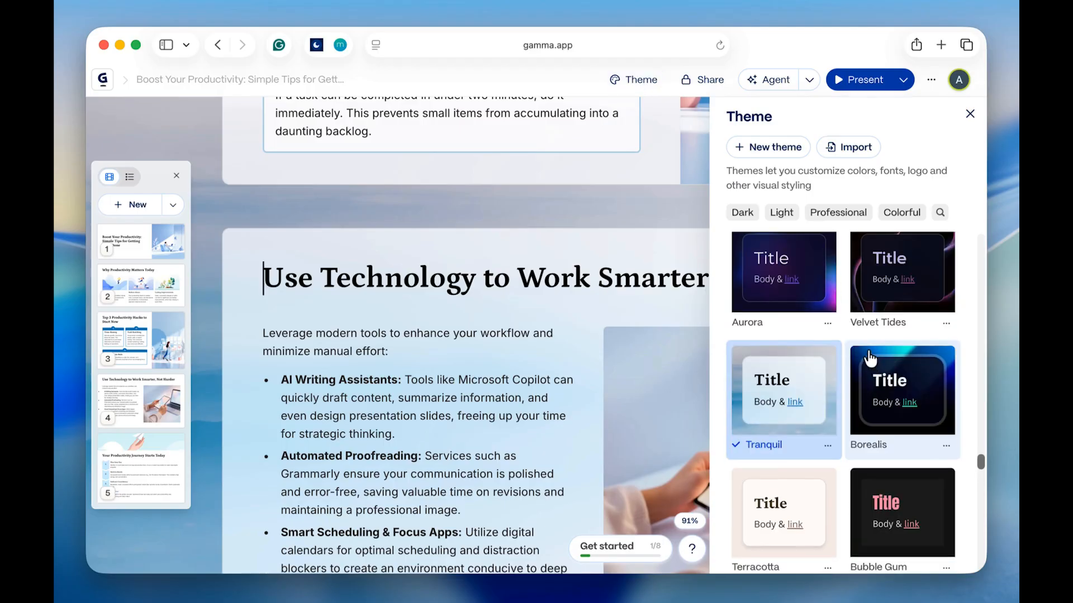
pyautogui.scroll(-1, 836, 340)
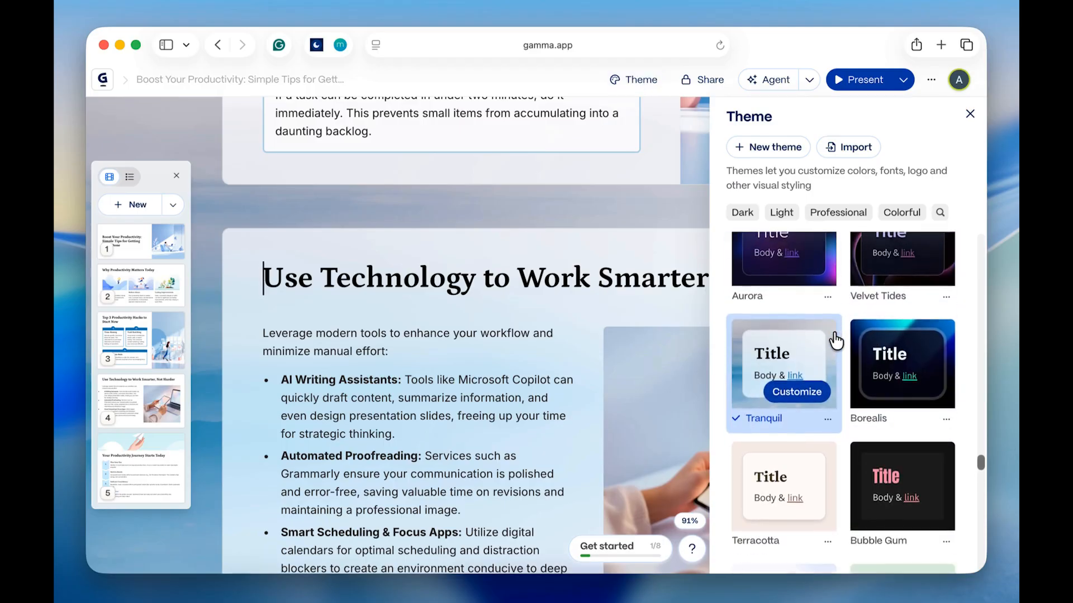
pyautogui.scroll(-7, 837, 340)
pyautogui.scroll(8, 836, 340)
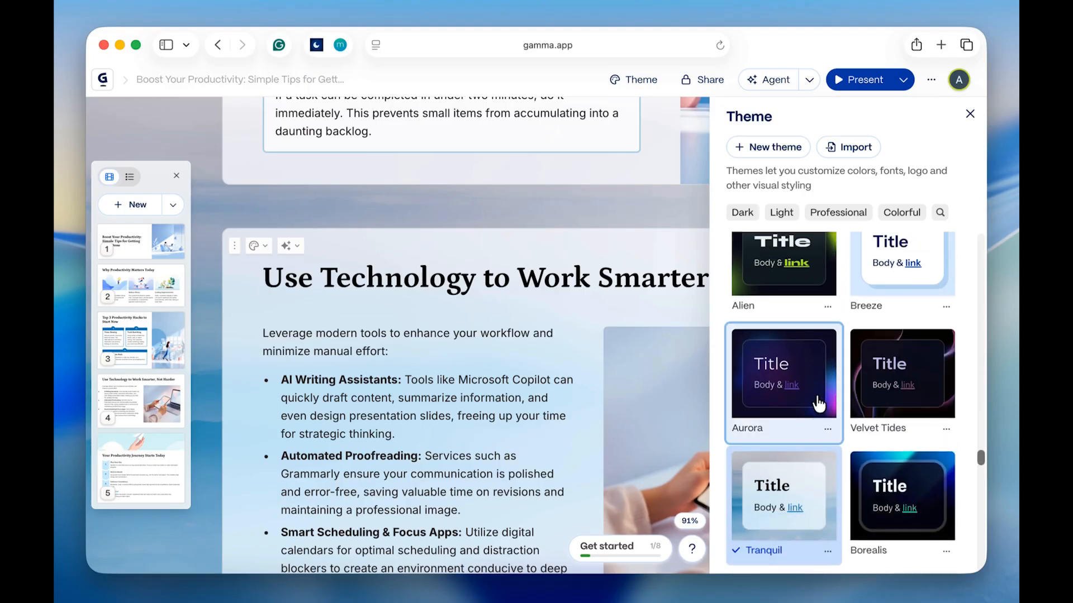
pyautogui.click(771, 369)
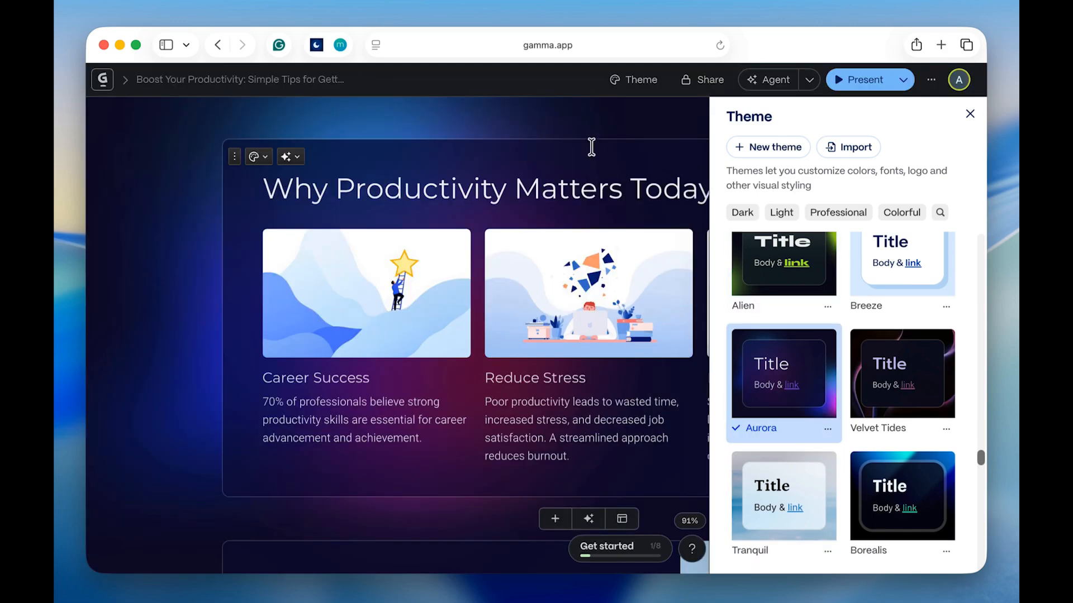
# Examine the presentation's collaboration, link sharing, export and embed options, and close them without changing any setting.
pyautogui.click(716, 82)
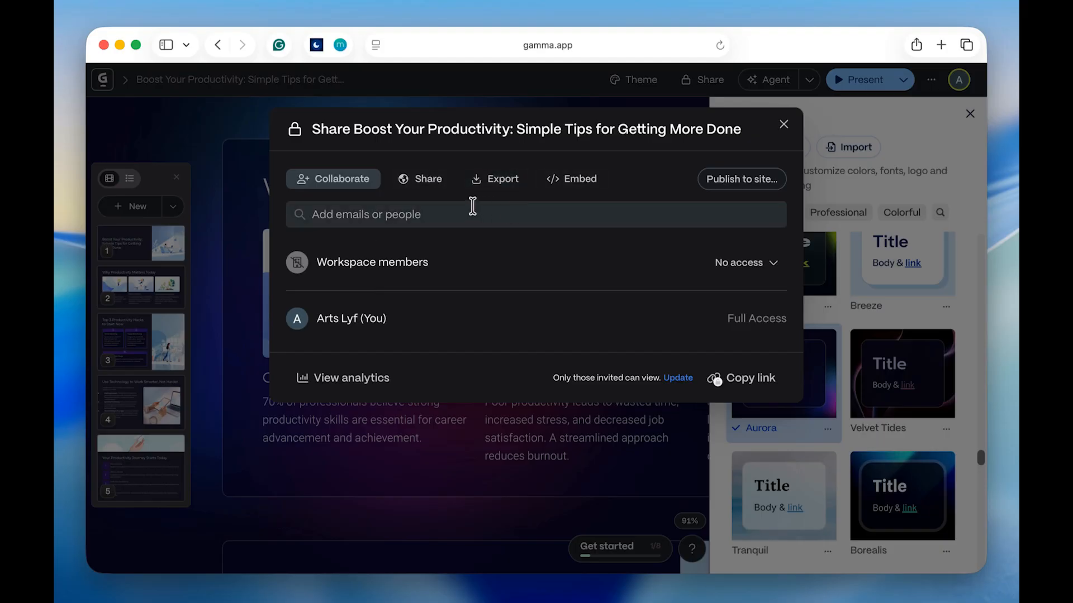
pyautogui.click(424, 191)
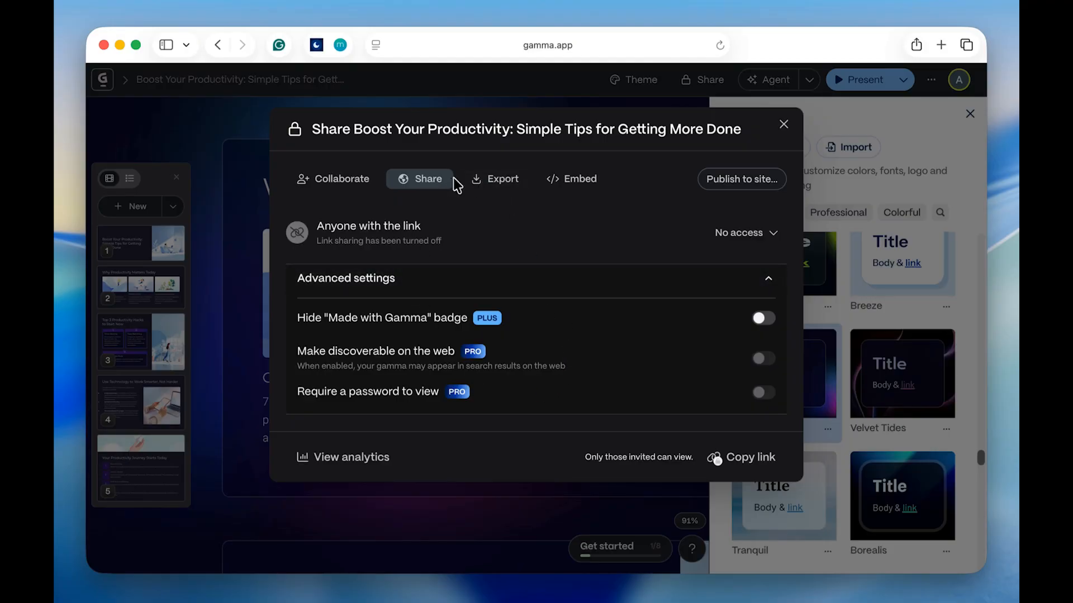
pyautogui.click(486, 180)
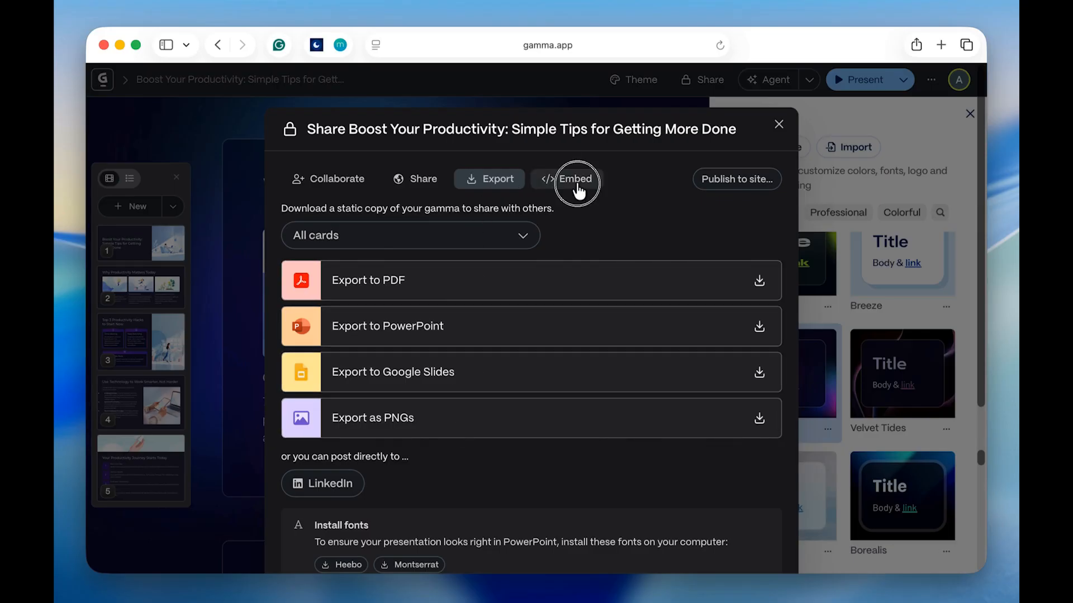
pyautogui.click(574, 185)
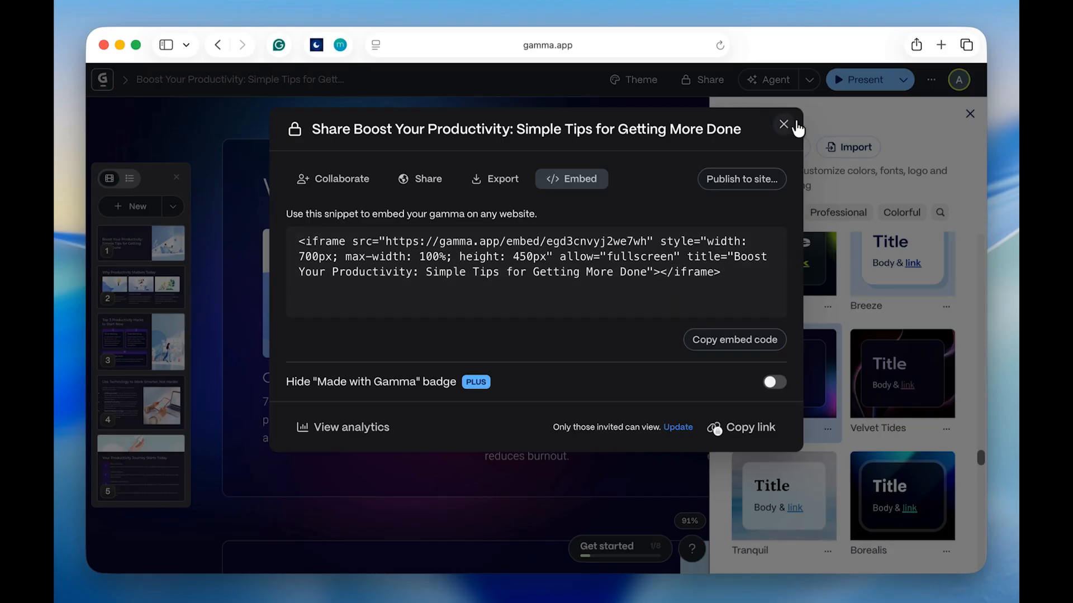
pyautogui.click(784, 124)
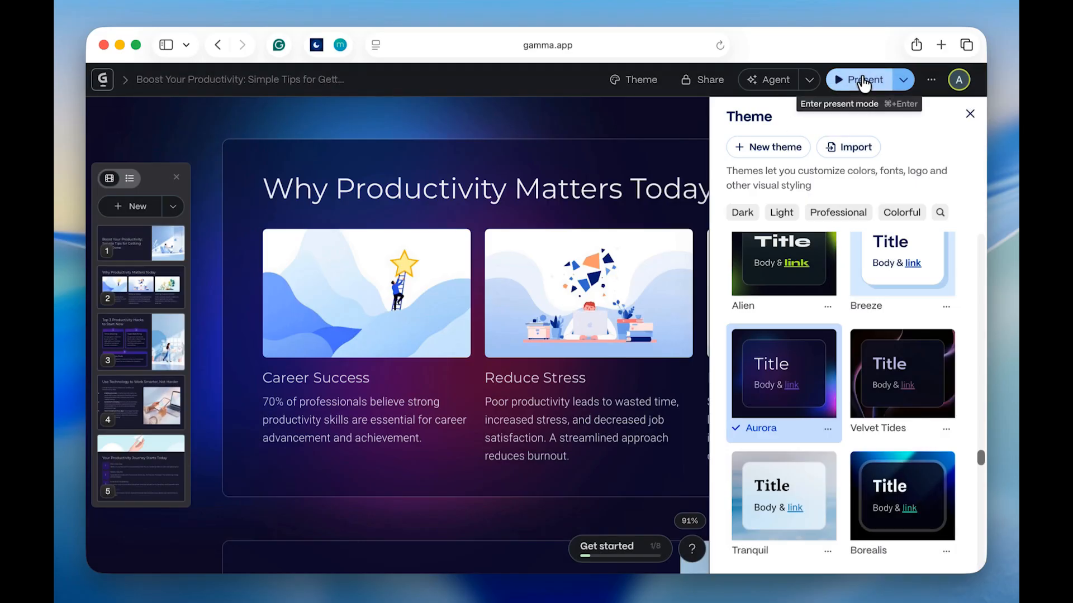
# Go to the first card, "Boost Your Productivity: Simple Tips for Getting More Done", and start presenting from it.
pyautogui.click(139, 252)
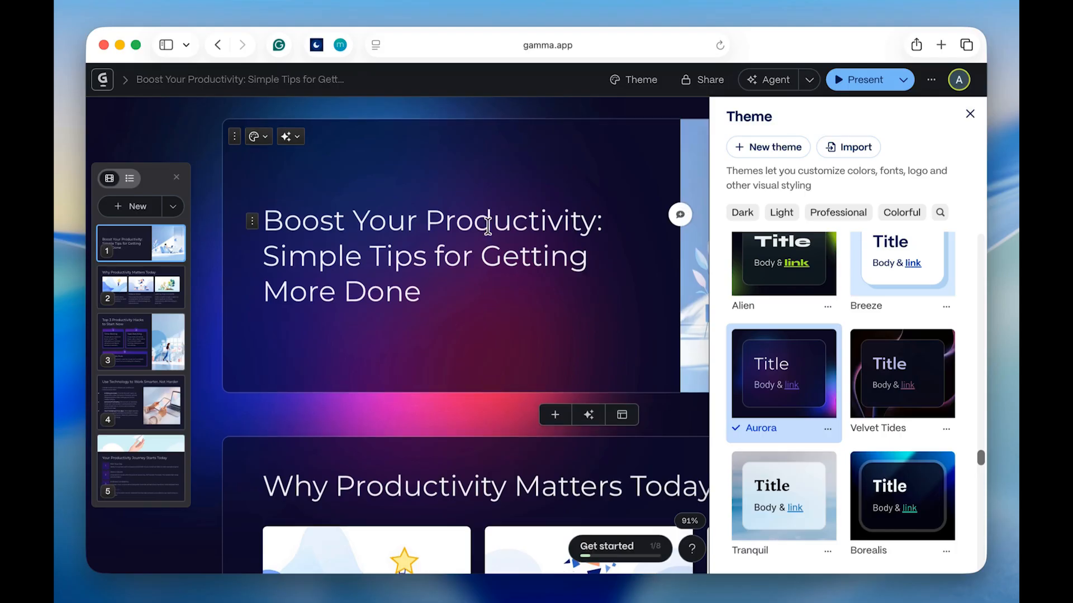
pyautogui.click(886, 82)
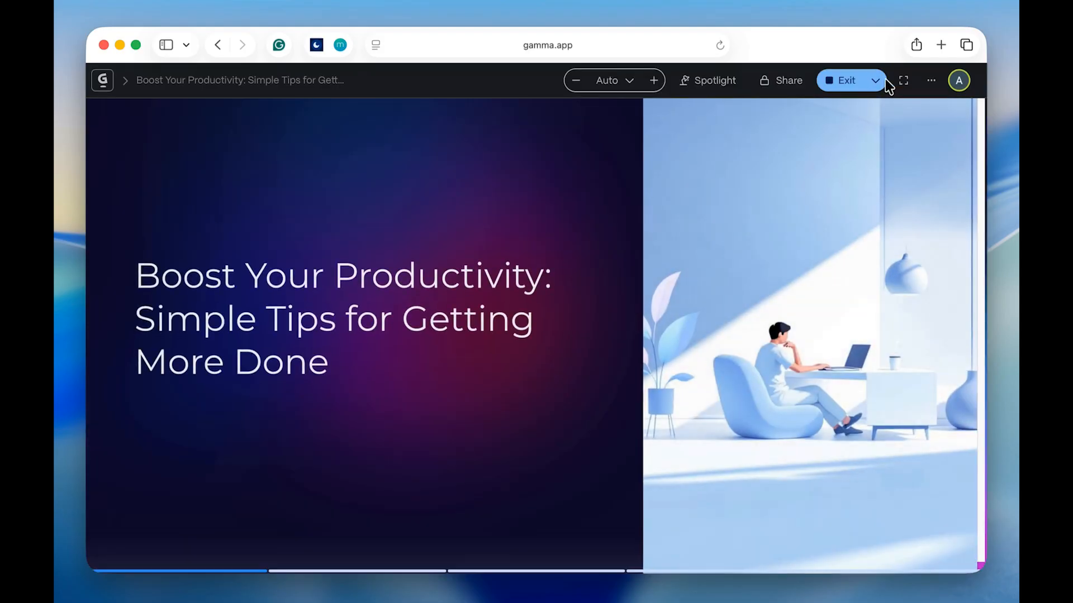